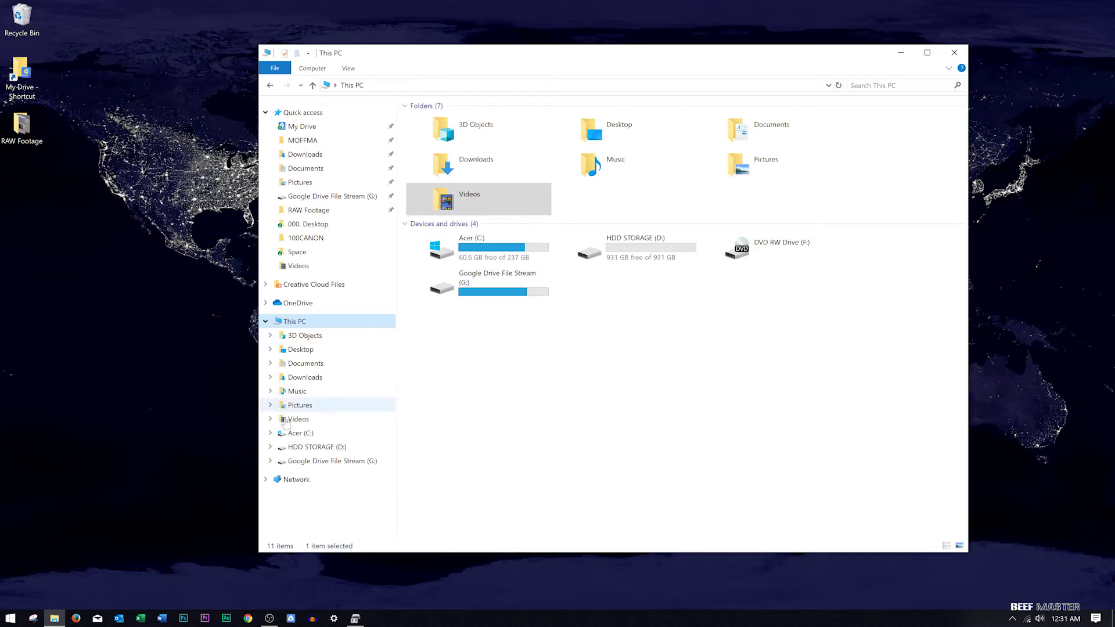
Search the Start menu for 'partition' to open Disk Management
{"action": "left_click", "coordinate": [7, 620]}
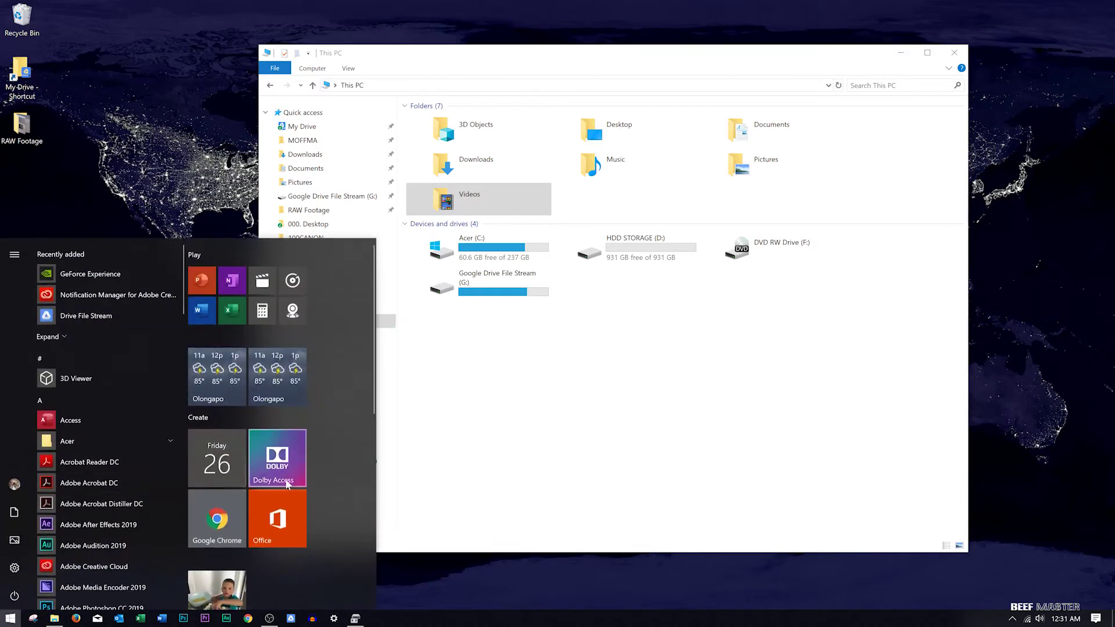
{"action": "type", "text": "partition"}
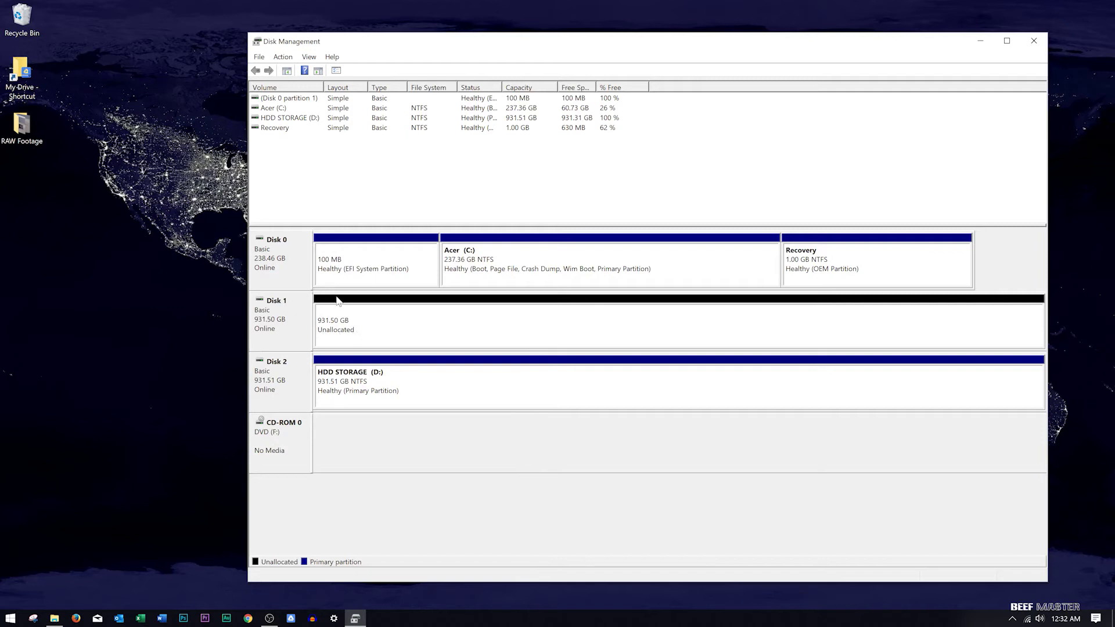
Start a New Simple Volume on Disk 1's unallocated space at full size
{"action": "right_click", "coordinate": [448, 321]}
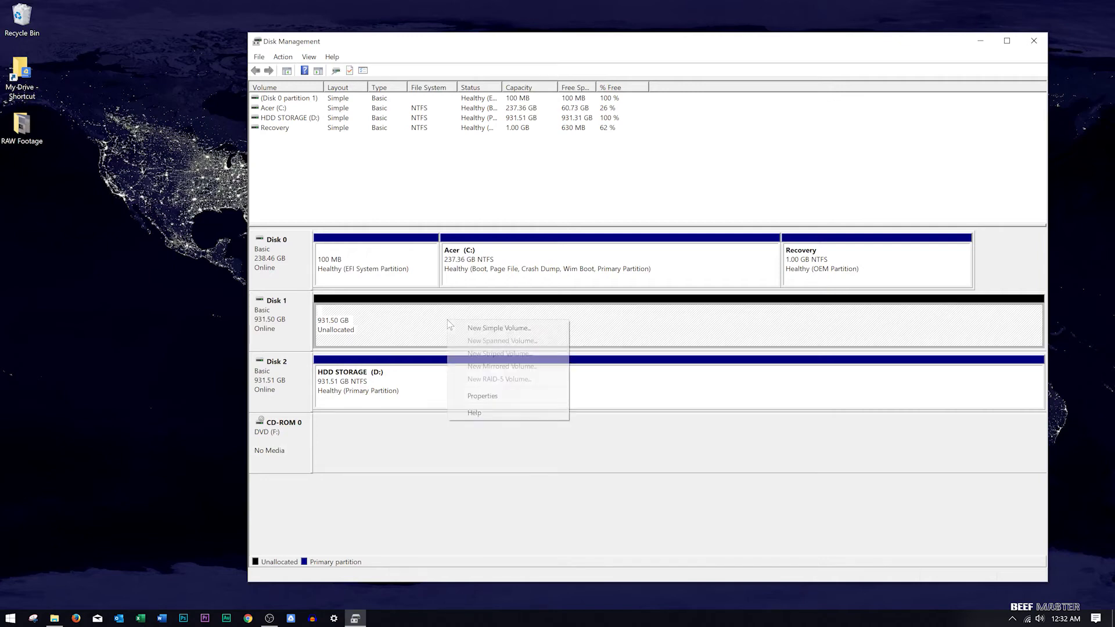
{"action": "left_click", "coordinate": [482, 329]}
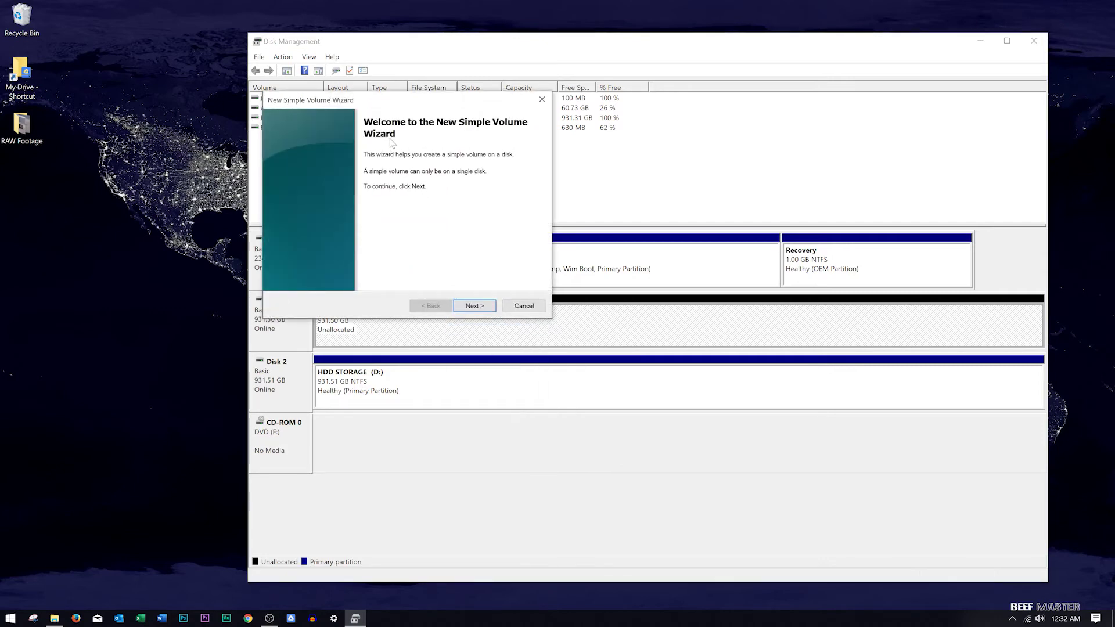
{"action": "left_click", "coordinate": [475, 306]}
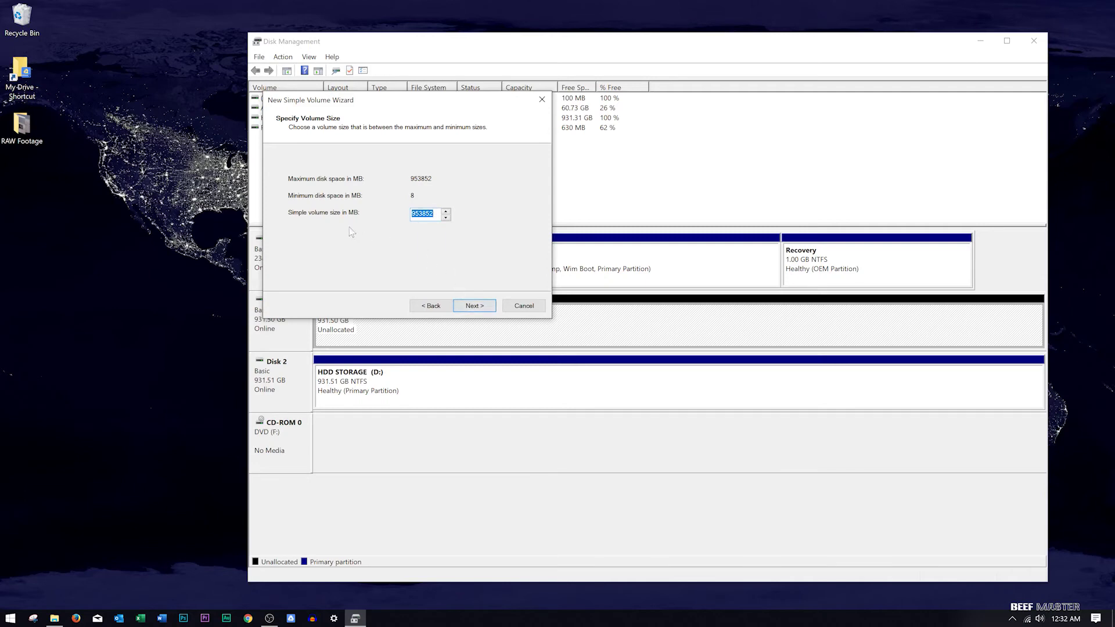
{"action": "left_click", "coordinate": [473, 305]}
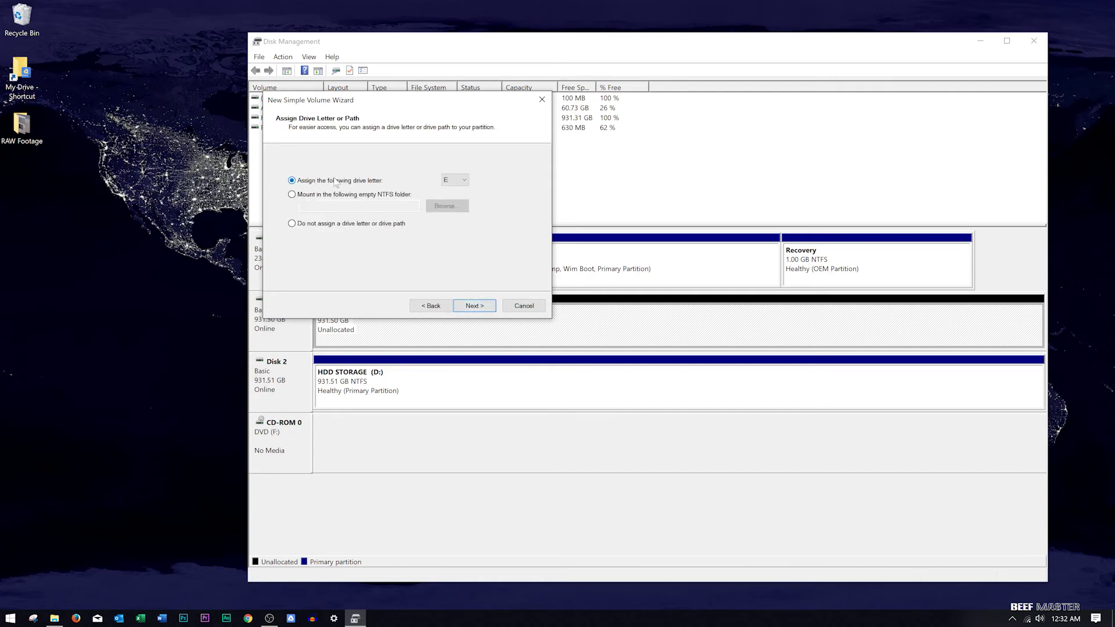
Assign drive letter M, quick-format as NTFS, and finish the wizard
{"action": "left_click", "coordinate": [466, 182]}
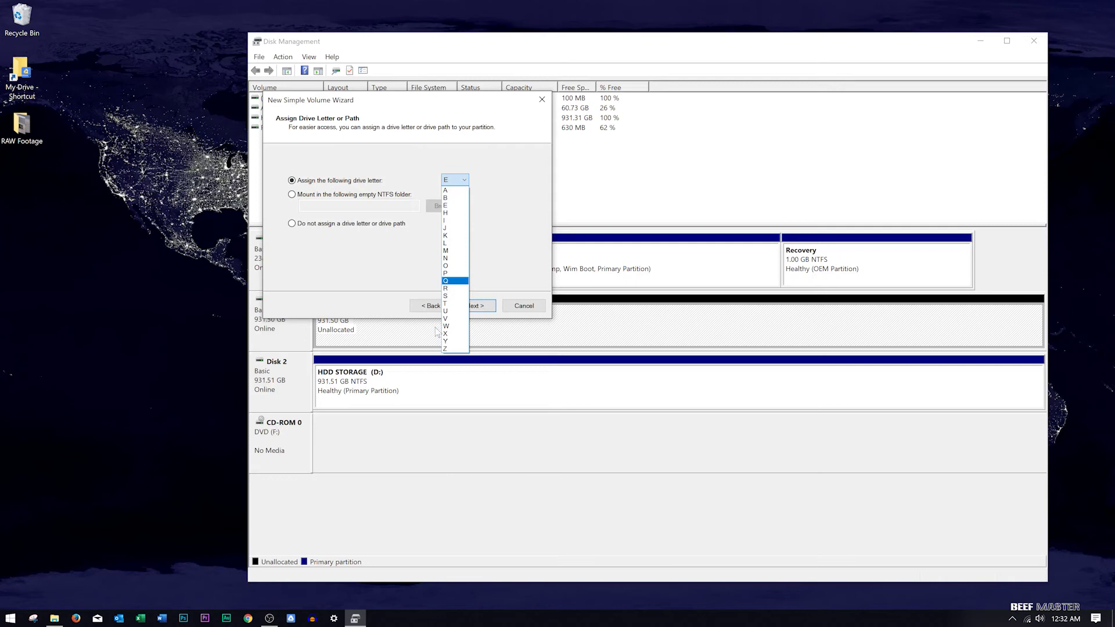
{"action": "left_click", "coordinate": [455, 342]}
{"action": "left_click", "coordinate": [455, 180]}
{"action": "left_click", "coordinate": [458, 251]}
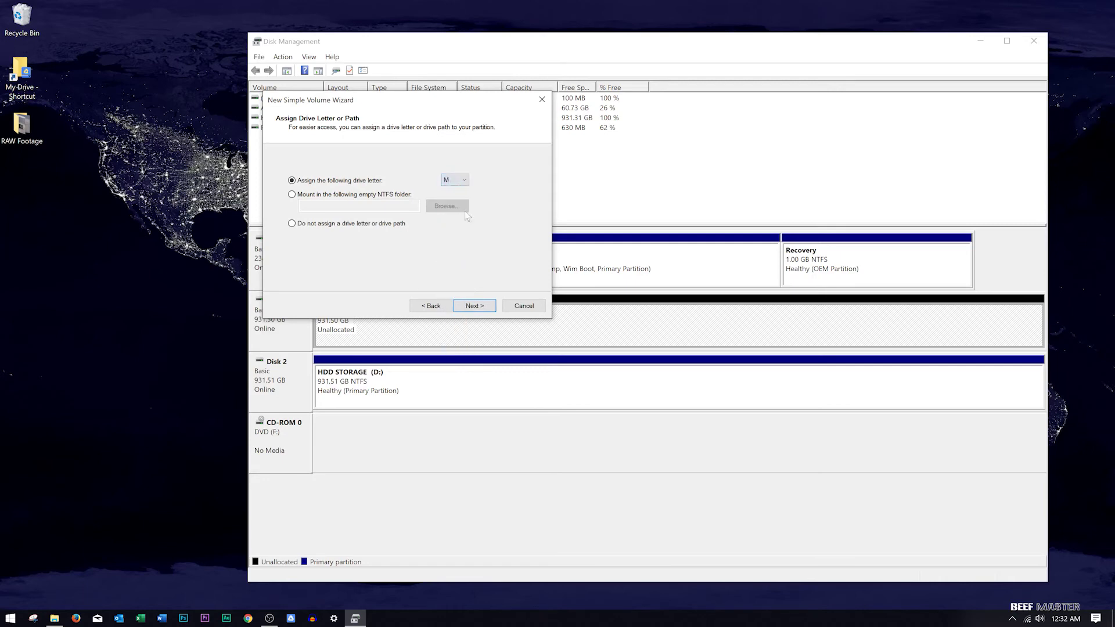
{"action": "left_click", "coordinate": [477, 308]}
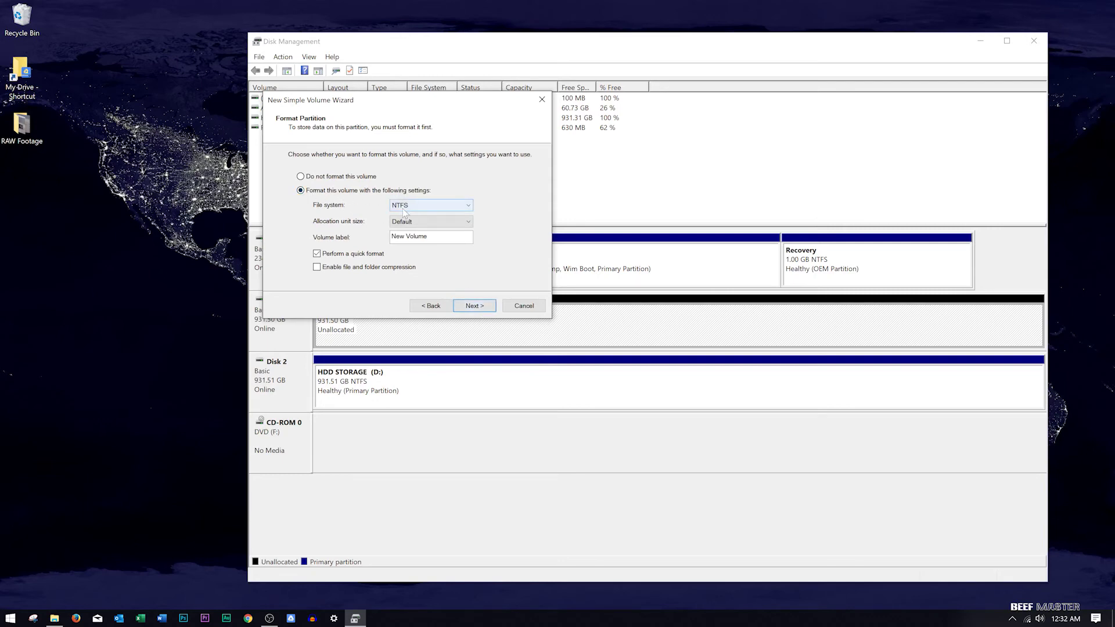
{"action": "left_click", "coordinate": [475, 308]}
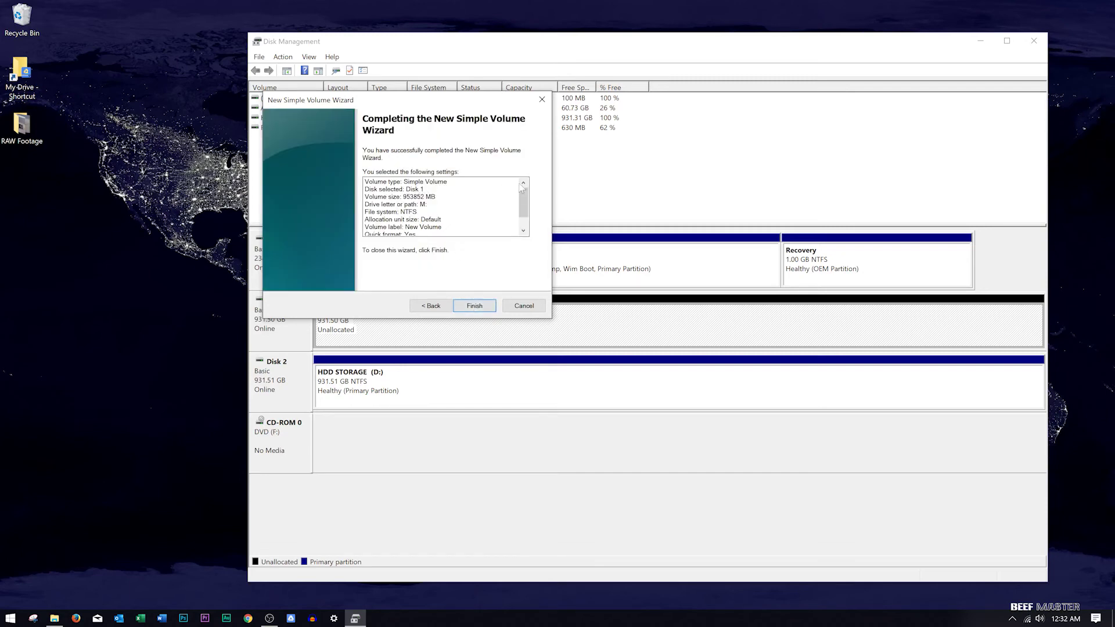
{"action": "scroll", "coordinate": [523, 202], "scroll_direction": "down", "scroll_amount": 2}
{"action": "scroll", "coordinate": [522, 203], "scroll_direction": "up", "scroll_amount": 2}
{"action": "left_click", "coordinate": [479, 309]}
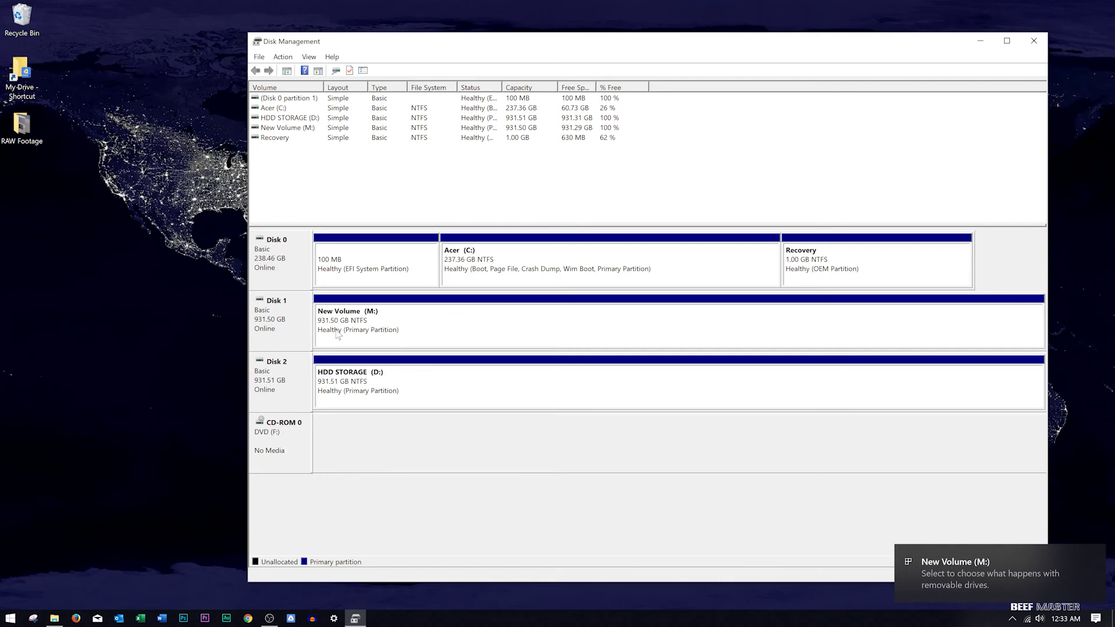
Rename New Volume (M:) to 'SSD' in This PC, approving the admin prompt
{"action": "left_click", "coordinate": [55, 619]}
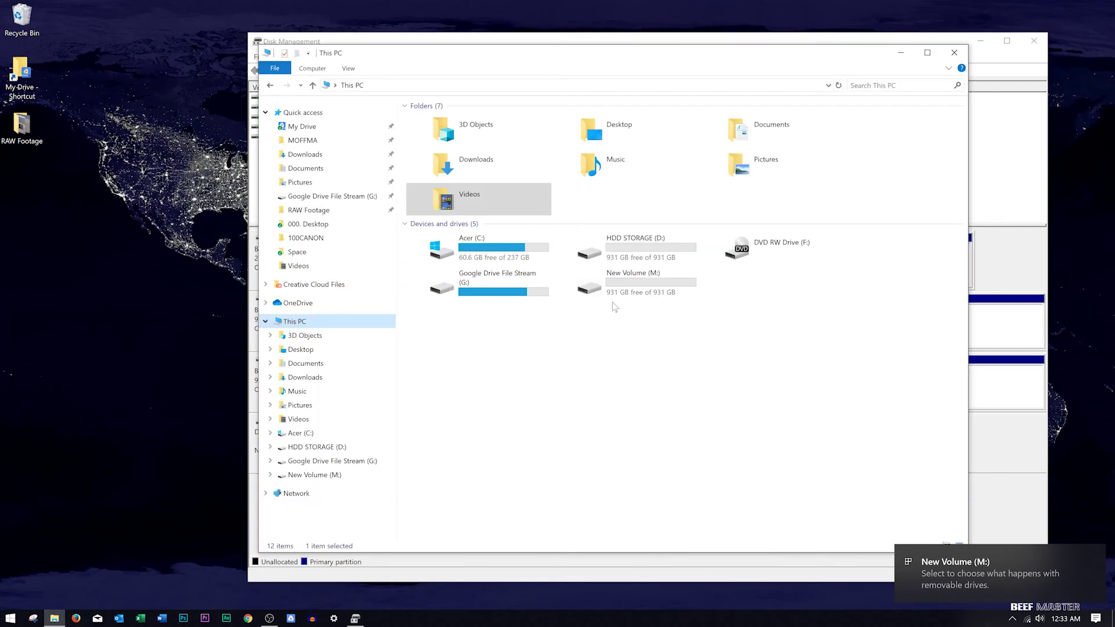
{"action": "right_click", "coordinate": [616, 281]}
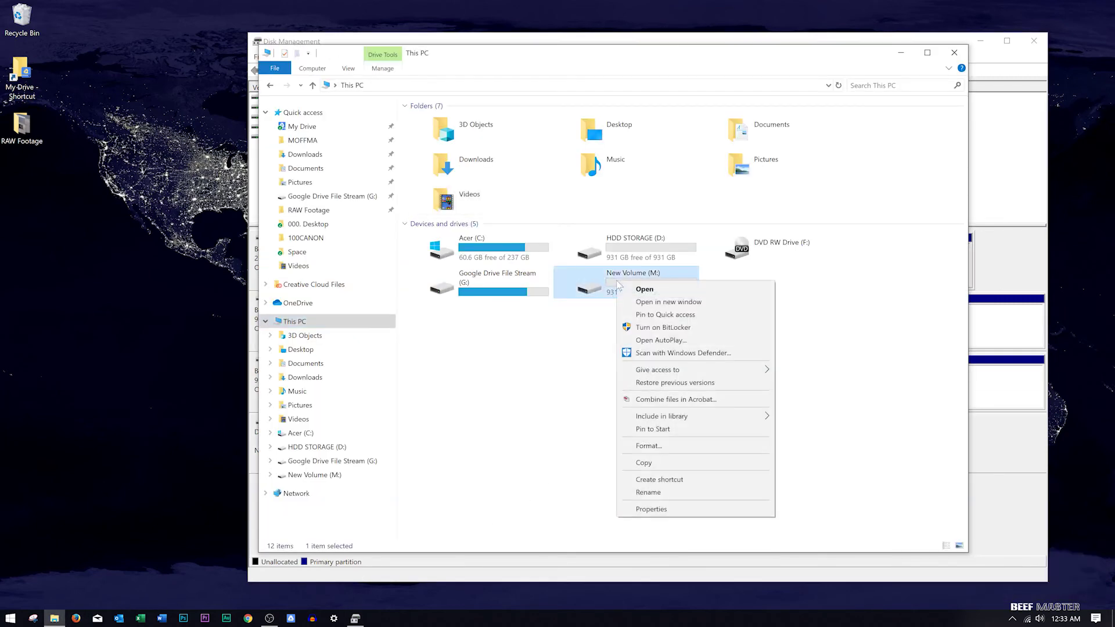
{"action": "left_click", "coordinate": [651, 492]}
{"action": "type", "text": "S"}
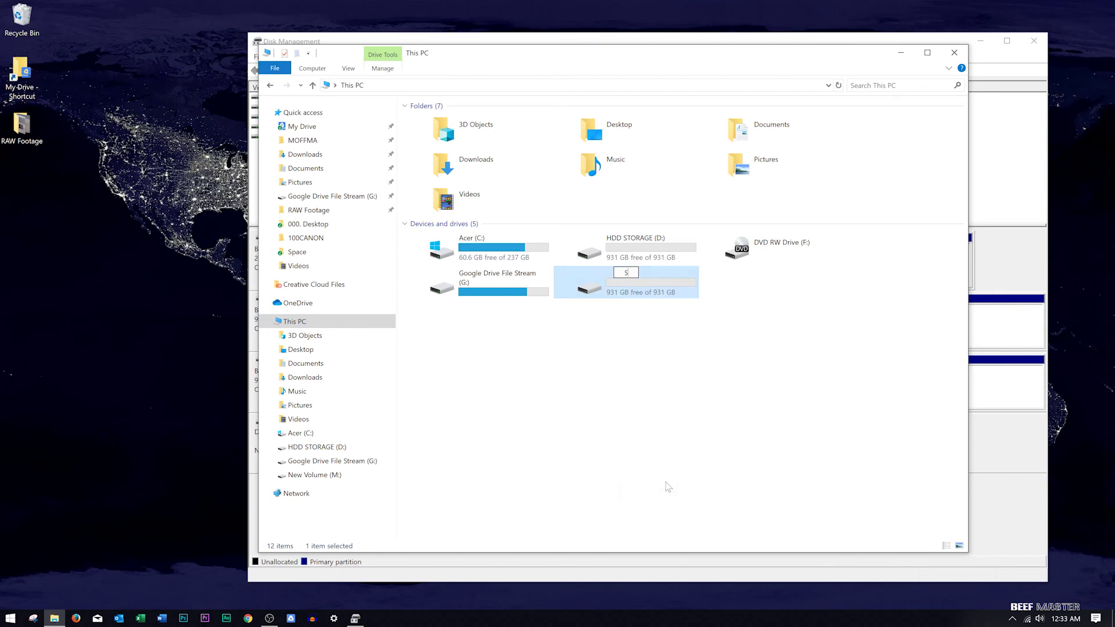
{"action": "type", "text": "SD"}
{"action": "key", "text": "Return"}
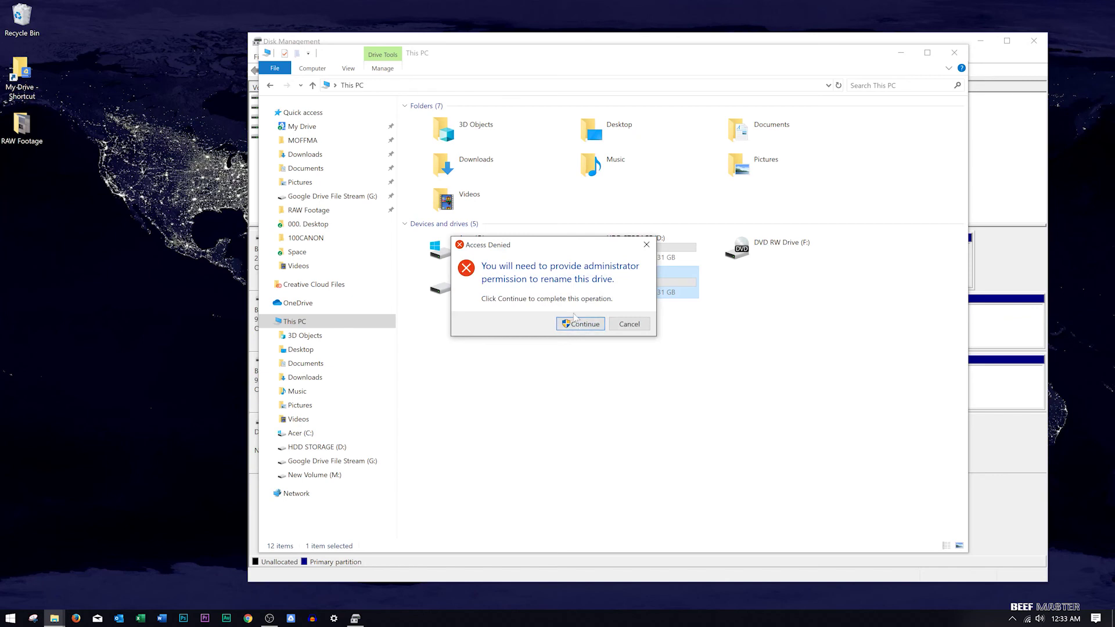
{"action": "left_click", "coordinate": [579, 324]}
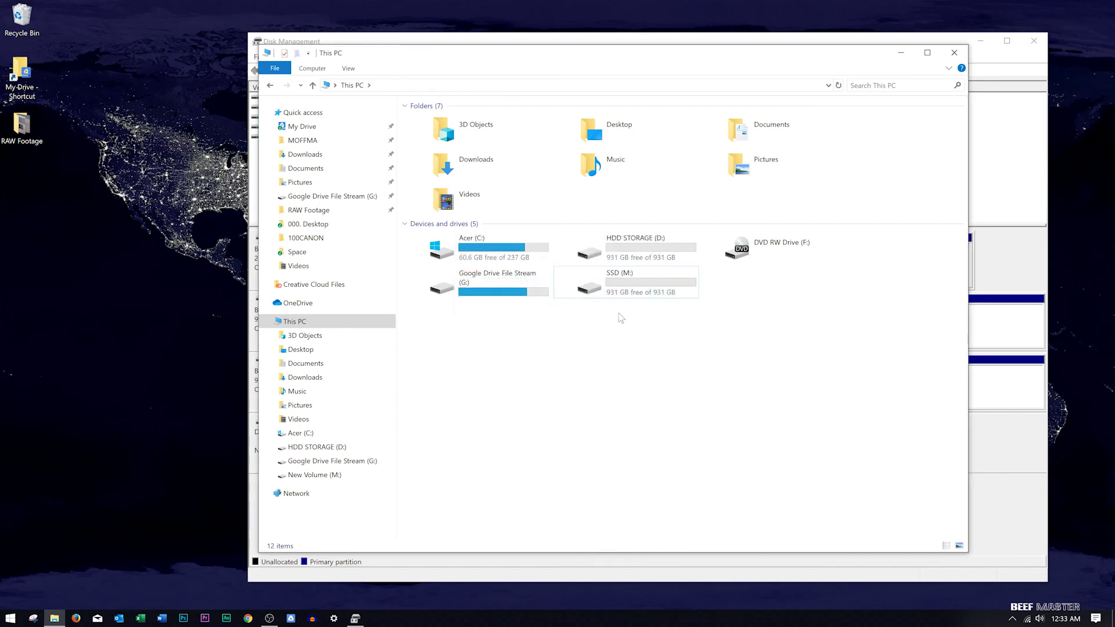